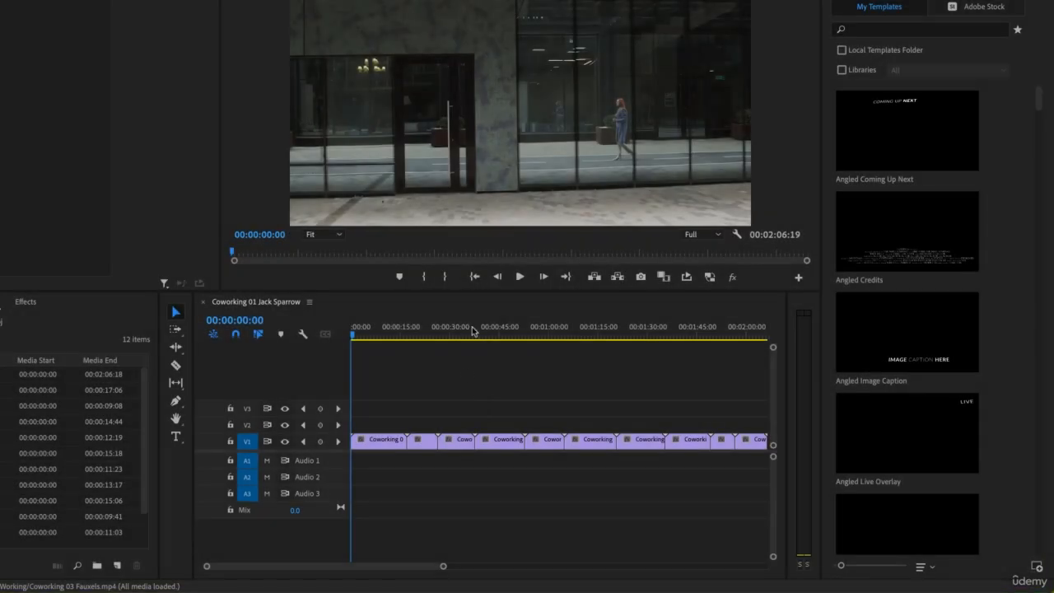
# - Move the hand-writing clip to the end of the V1 sequence, swapping it with the clip of the man at the computer
pyautogui.click(626, 329)
pyautogui.scroll(-3, 579, 395)
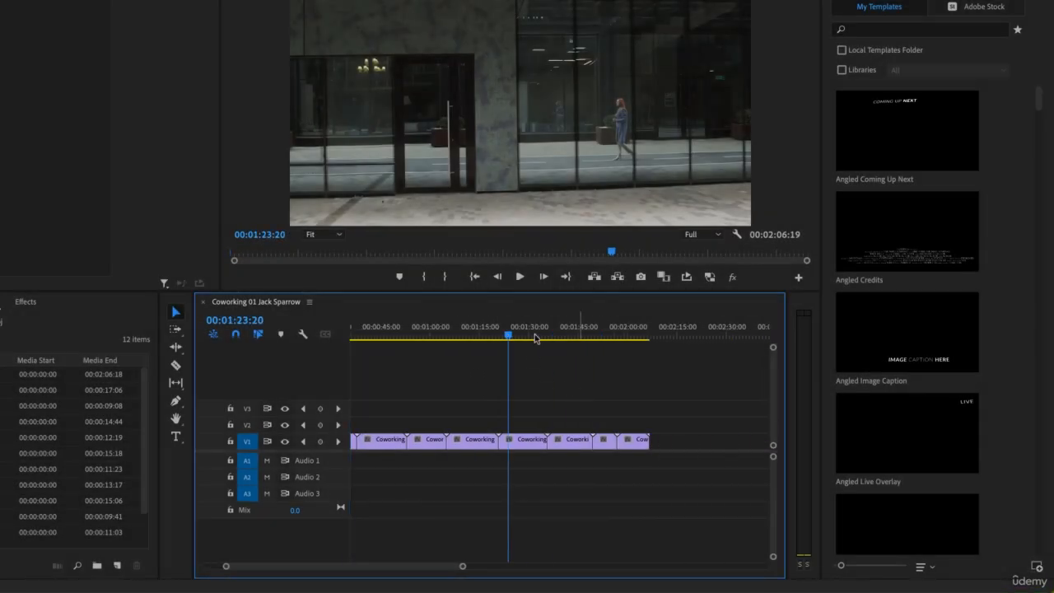
pyautogui.moveTo(534, 338); pyautogui.dragTo(633, 332)
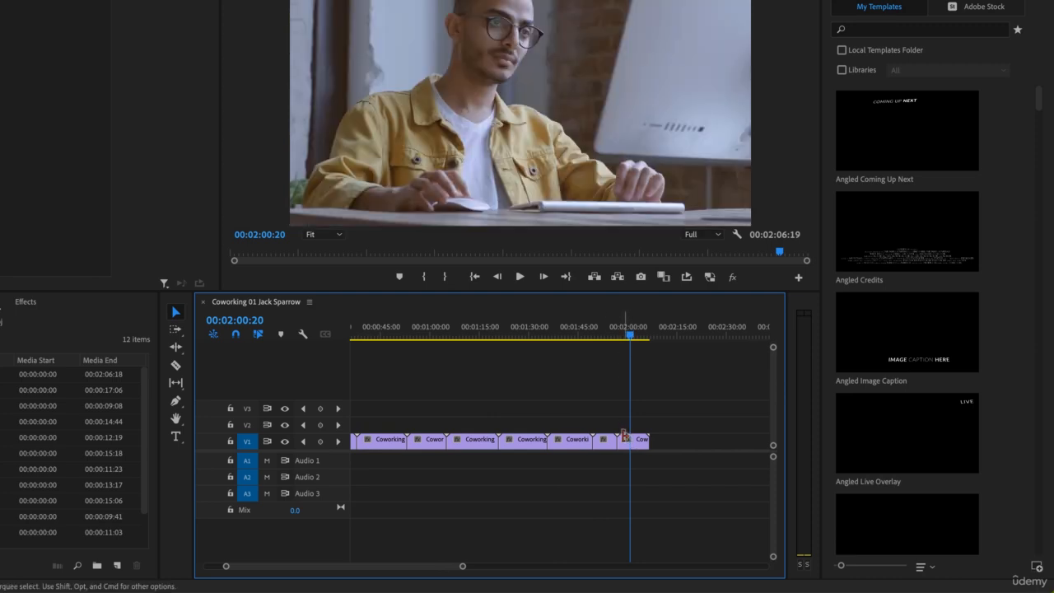
pyautogui.click(597, 329)
pyautogui.click(606, 445)
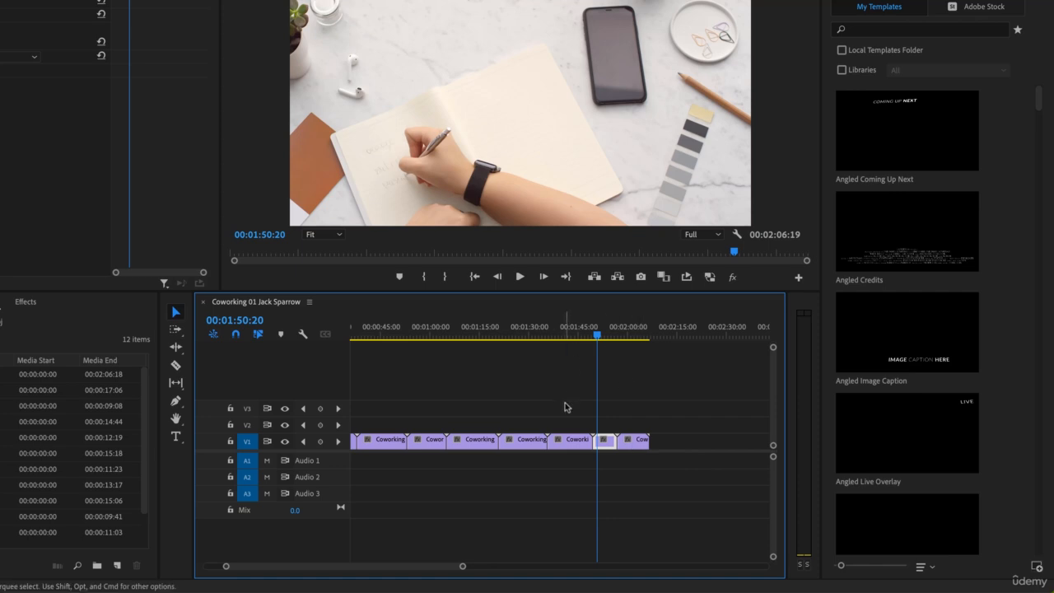
pyautogui.moveTo(637, 444)
pyautogui.mouseDown()
pyautogui.moveTo(611, 445)
pyautogui.moveTo(636, 444)
pyautogui.moveTo(624, 445)
pyautogui.mouseUp()
pyautogui.press('super+z')
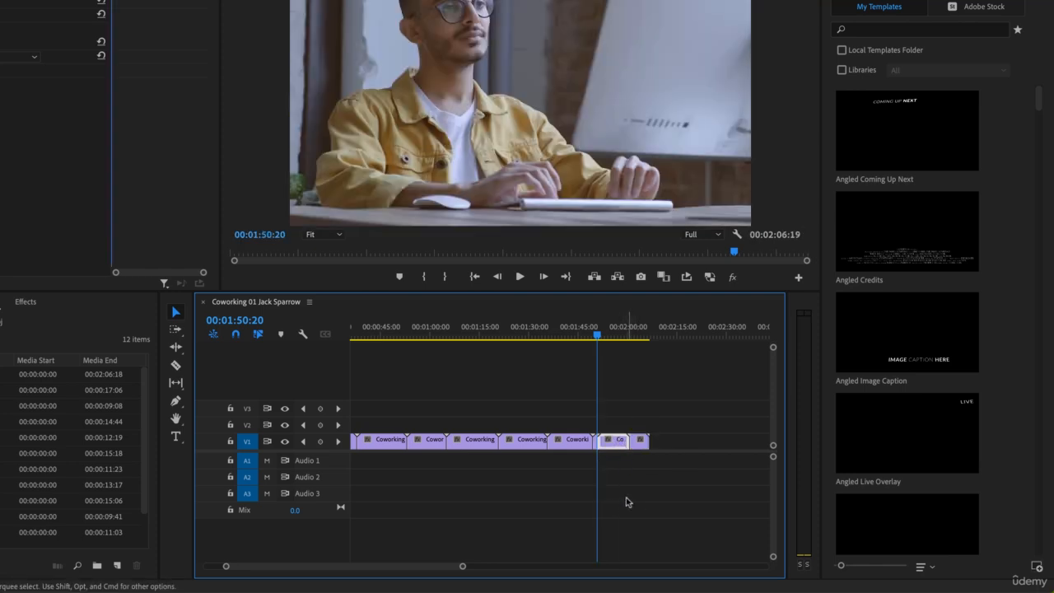
# - Position the playhead at 00:02:04:05 over the final hand-writing clip and select that clip
pyautogui.click(640, 333)
pyautogui.moveTo(641, 330); pyautogui.dragTo(642, 331)
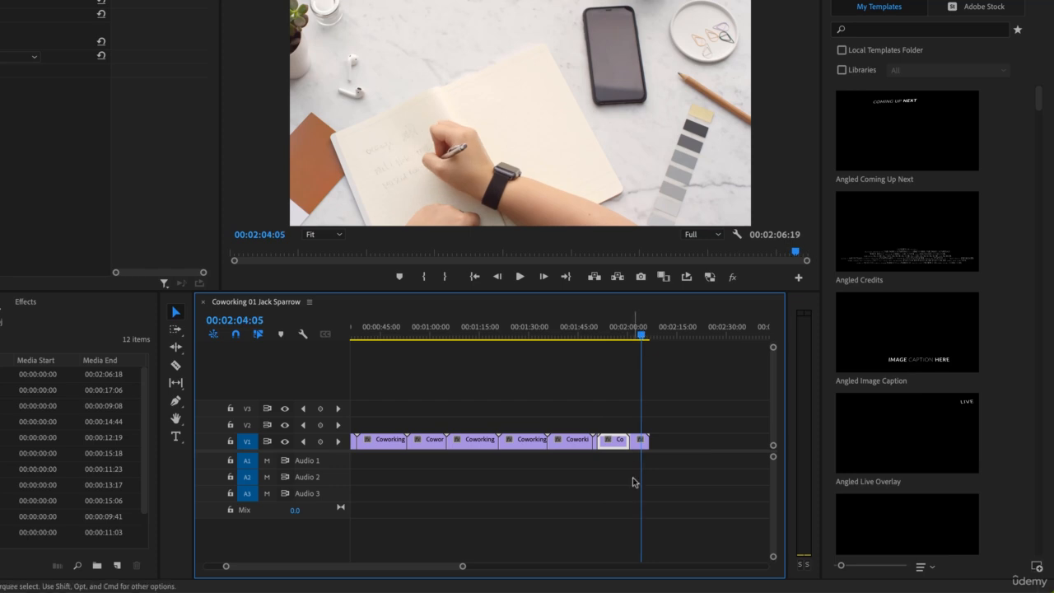
pyautogui.click(636, 443)
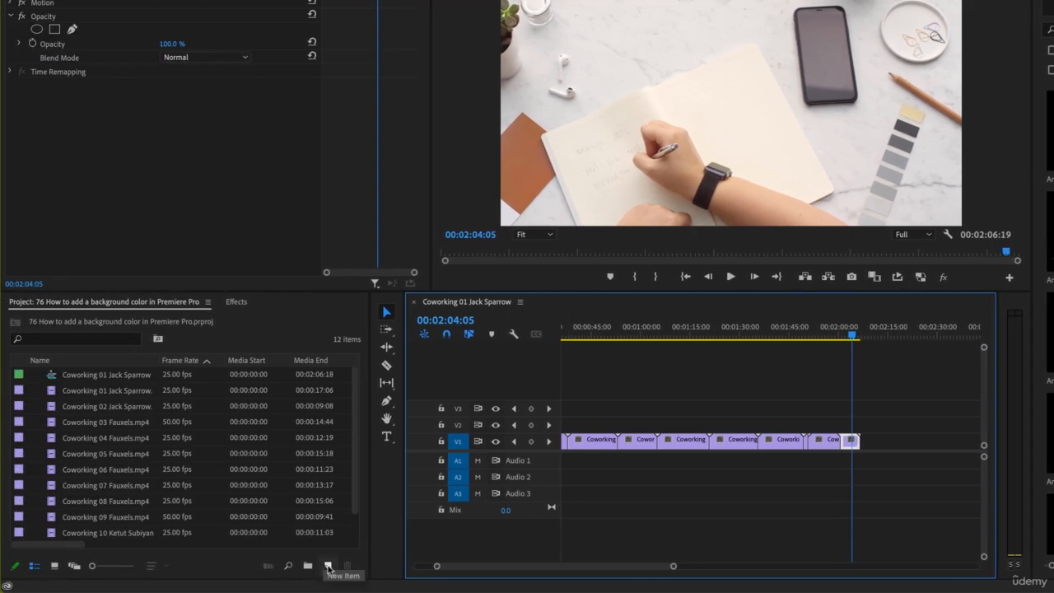
# - Start a new color matte at 1920 by 1080, 25.00 fps, with square pixels
pyautogui.click(328, 566)
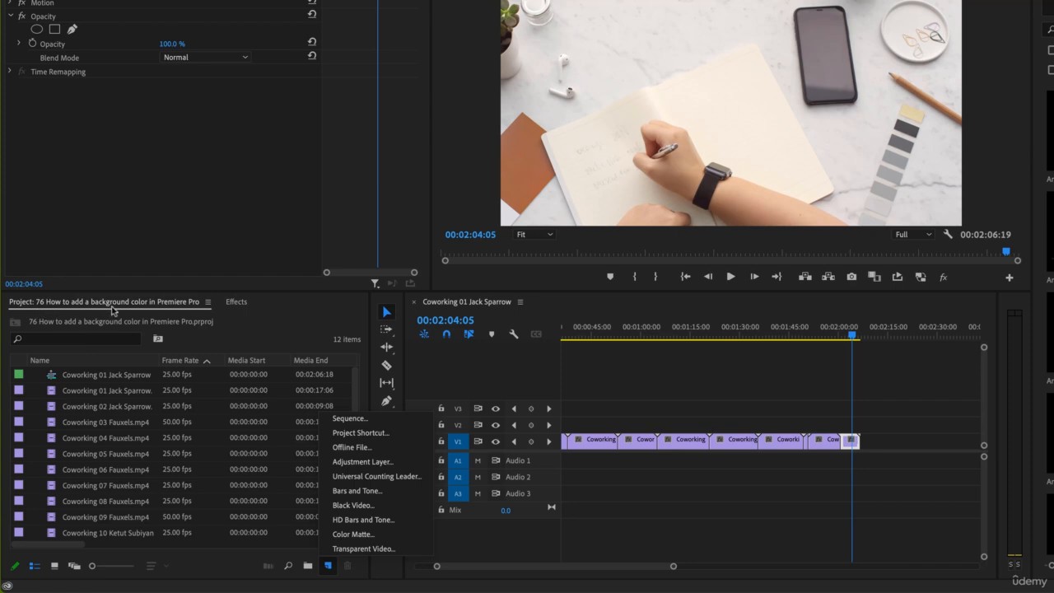
pyautogui.click(354, 535)
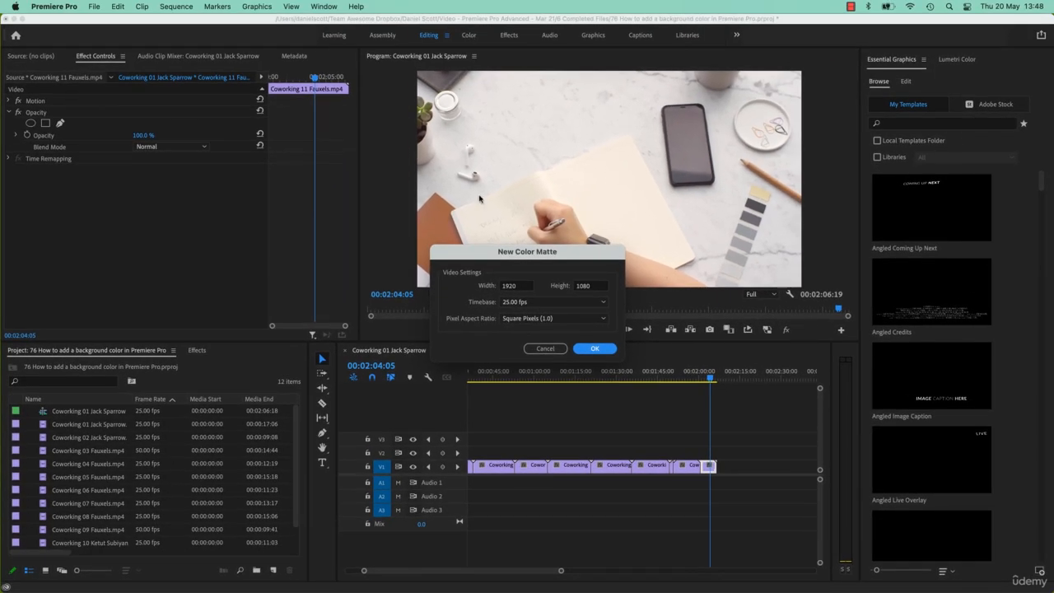
pyautogui.click(594, 350)
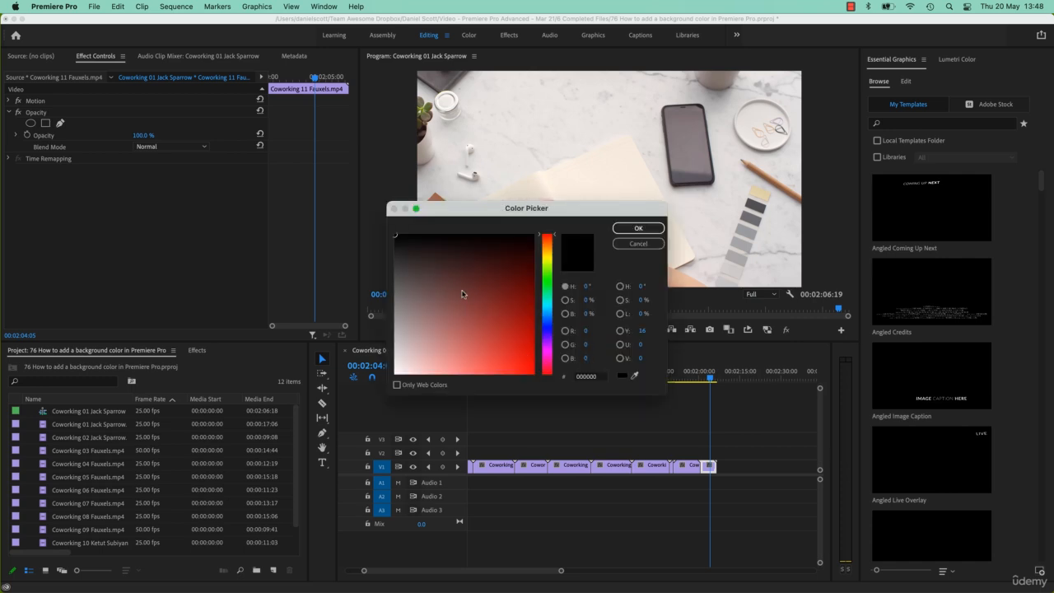
# - Choose a bright teal for the new color matte and name it Background
pyautogui.click(509, 321)
pyautogui.click(545, 309)
pyautogui.click(525, 260)
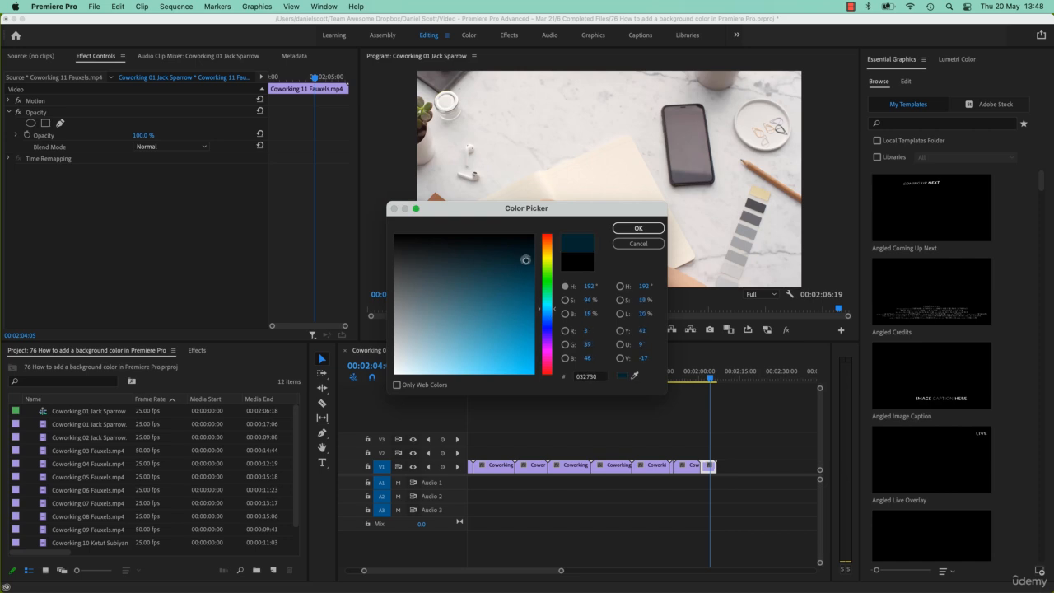
pyautogui.moveTo(526, 261)
pyautogui.mouseDown()
pyautogui.moveTo(528, 327)
pyautogui.moveTo(556, 308)
pyautogui.moveTo(517, 346)
pyautogui.mouseUp()
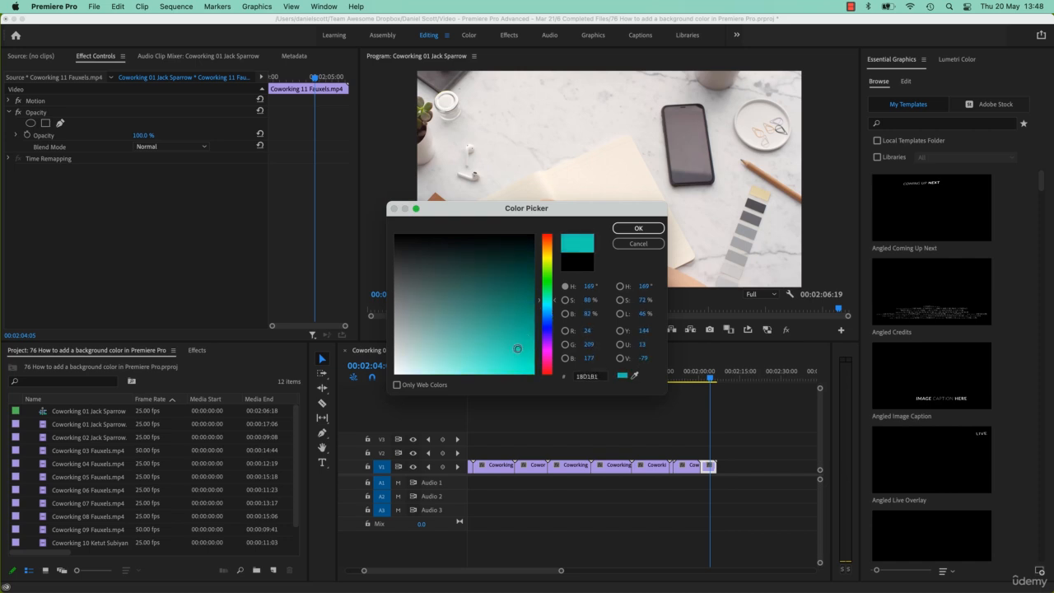
pyautogui.click(656, 229)
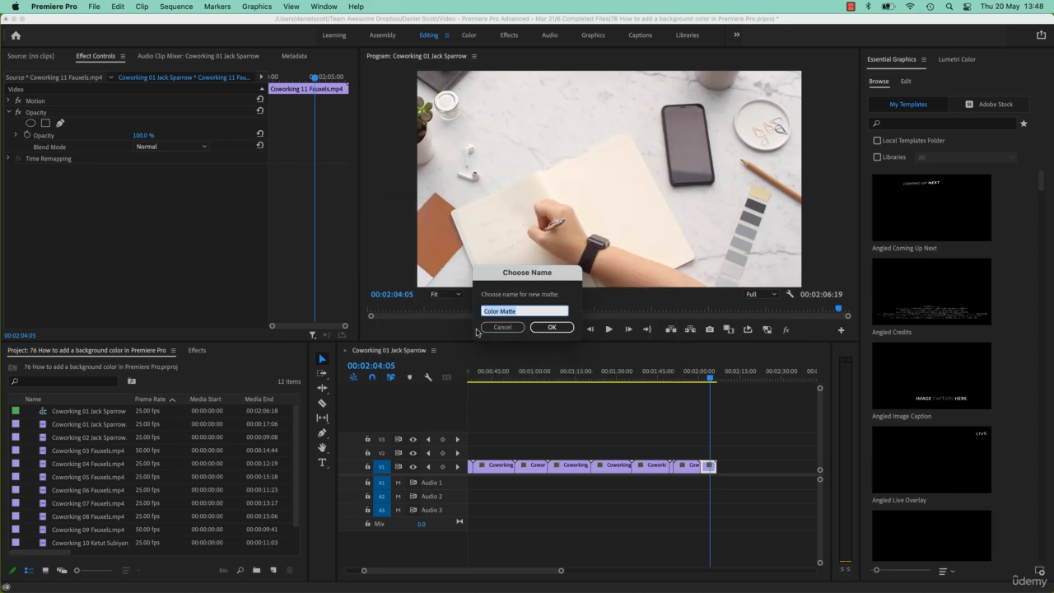
pyautogui.write('Background')
pyautogui.press('Return')
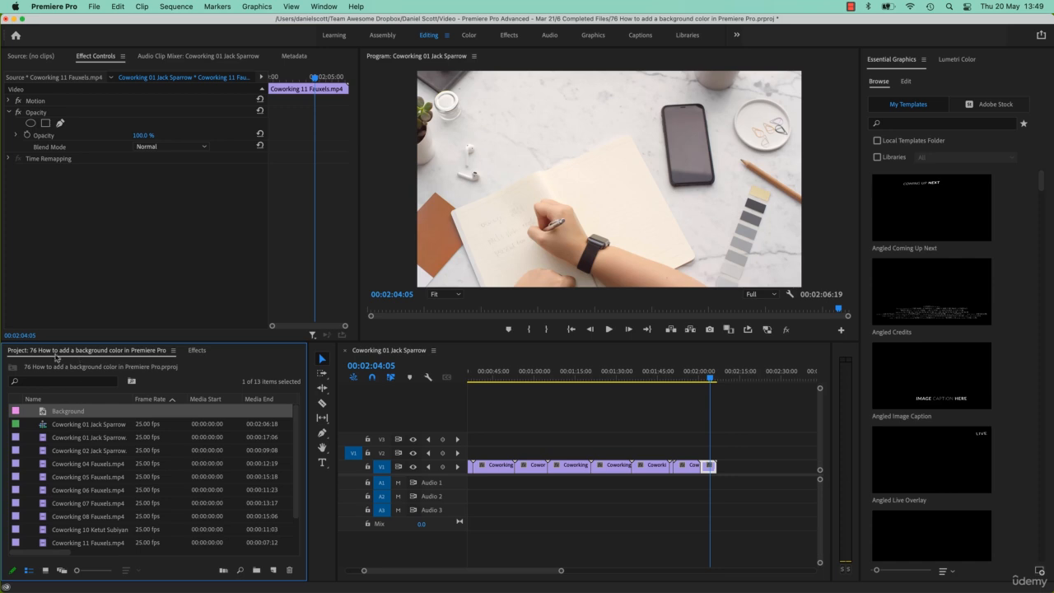
# - Try out the Background matte on V1 just after the last clip and delete it from the timeline
pyautogui.moveTo(43, 418); pyautogui.dragTo(725, 473)
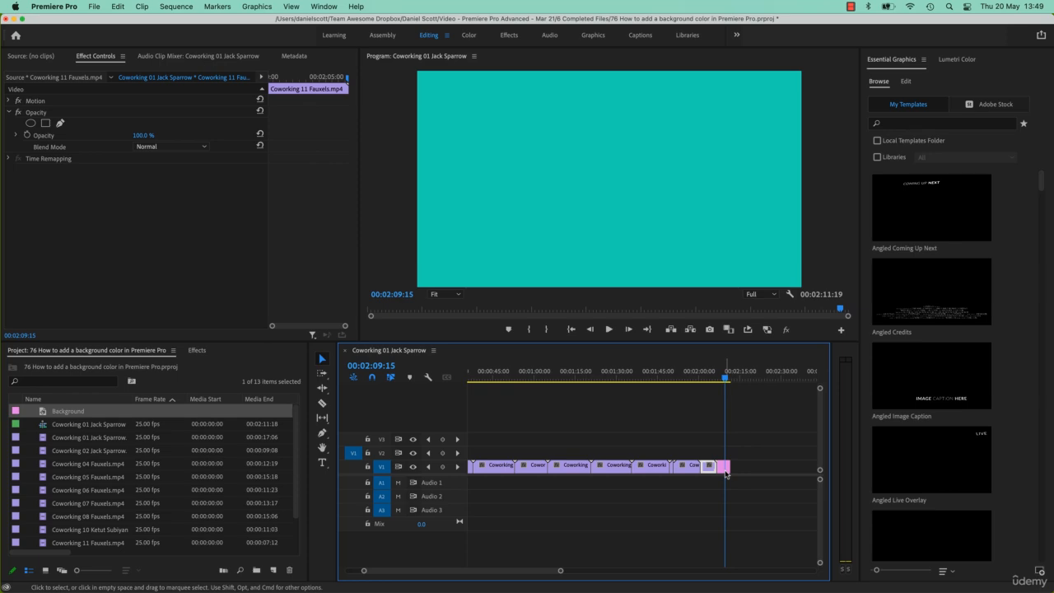
pyautogui.click(726, 470)
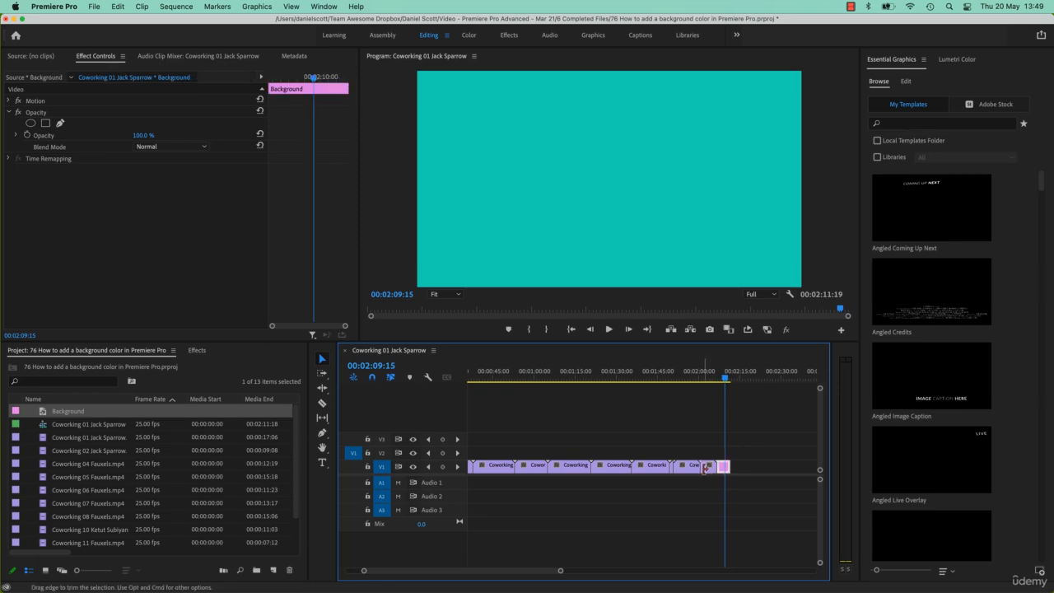
pyautogui.press('Delete')
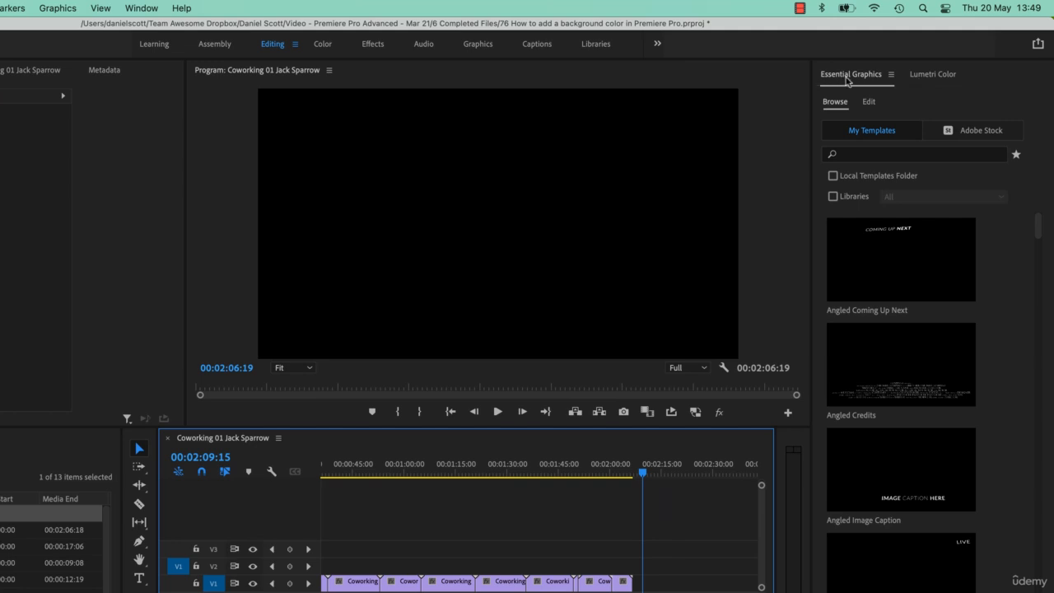
# - Create a rectangle graphic after the last clip and enlarge it to cover the whole video frame
pyautogui.click(869, 102)
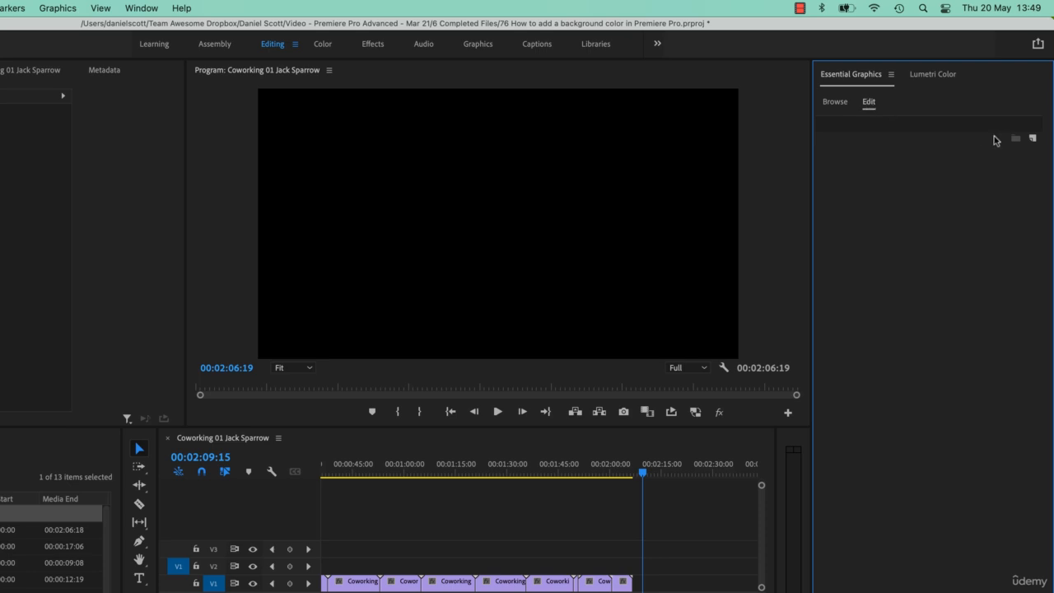
pyautogui.click(1033, 138)
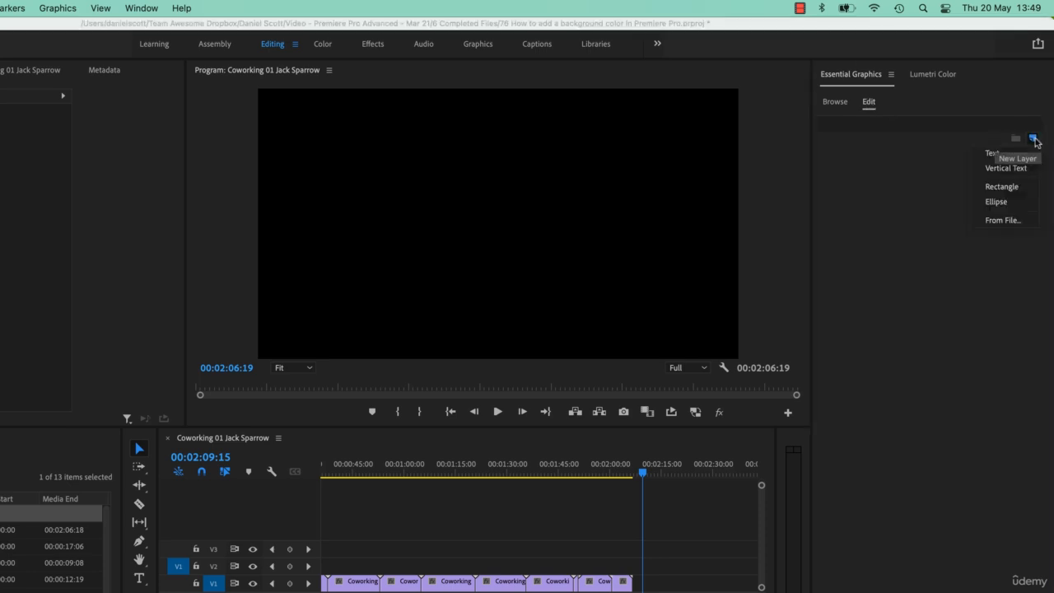
pyautogui.click(1002, 187)
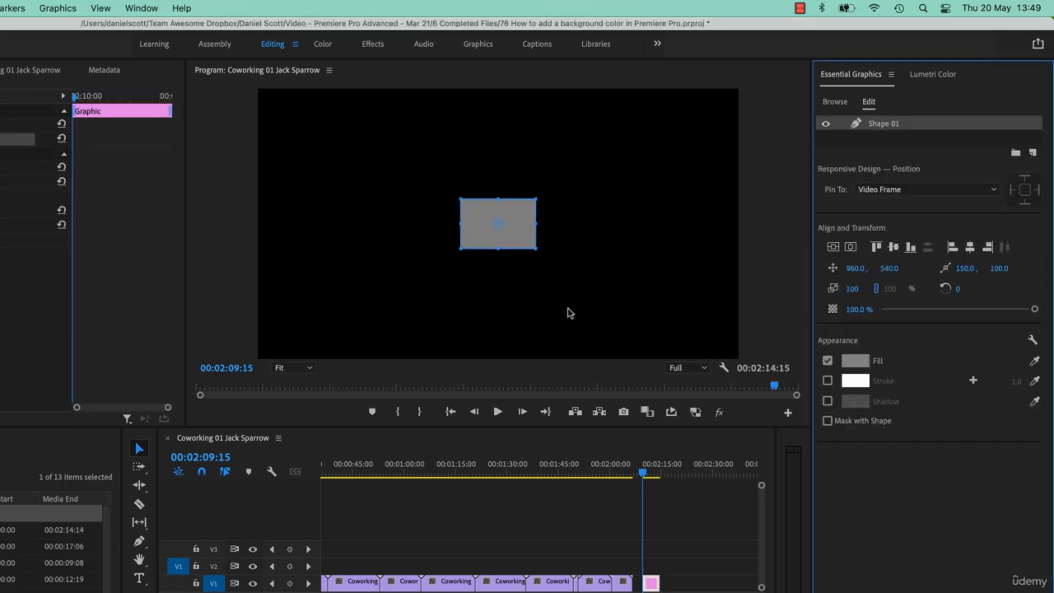
pyautogui.moveTo(508, 238); pyautogui.dragTo(742, 362)
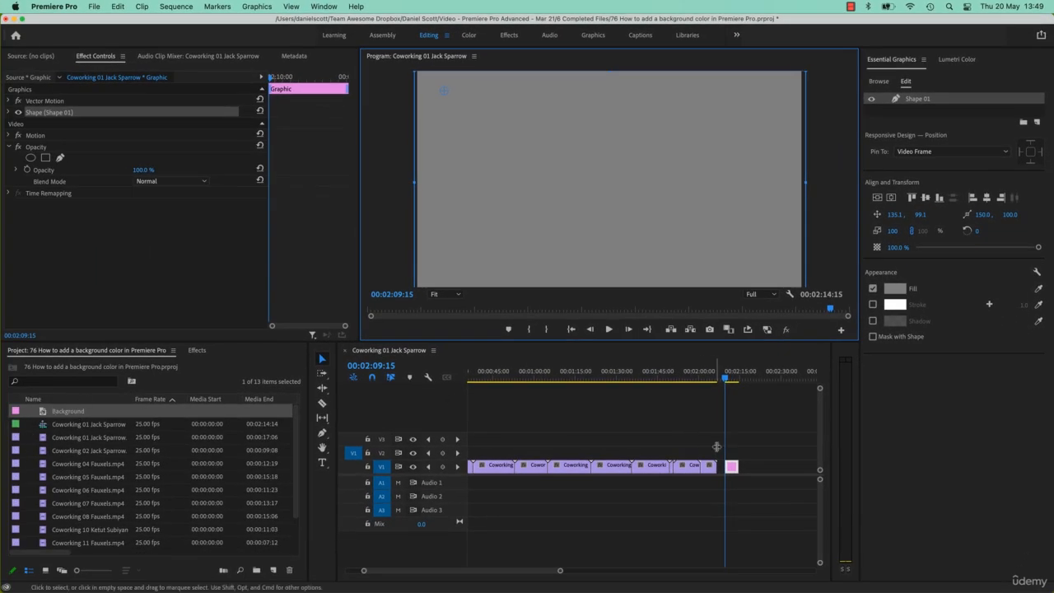
# - Move the playhead to 00:02:12:00 within the rectangle graphic and change the shape's fill to a solid dark teal
pyautogui.click(735, 378)
pyautogui.moveTo(736, 379); pyautogui.dragTo(725, 382)
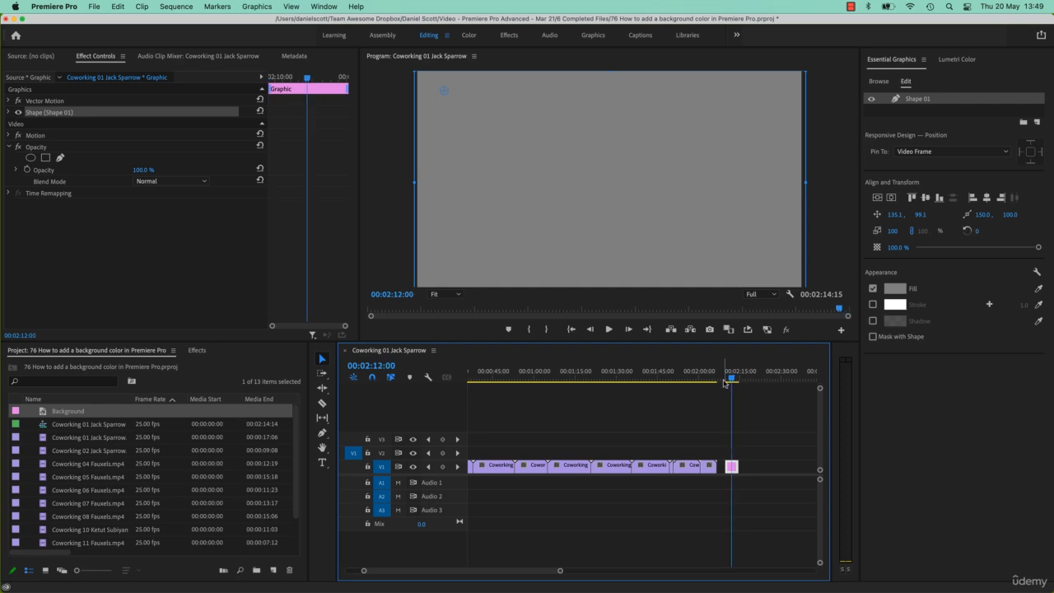
pyautogui.click(896, 289)
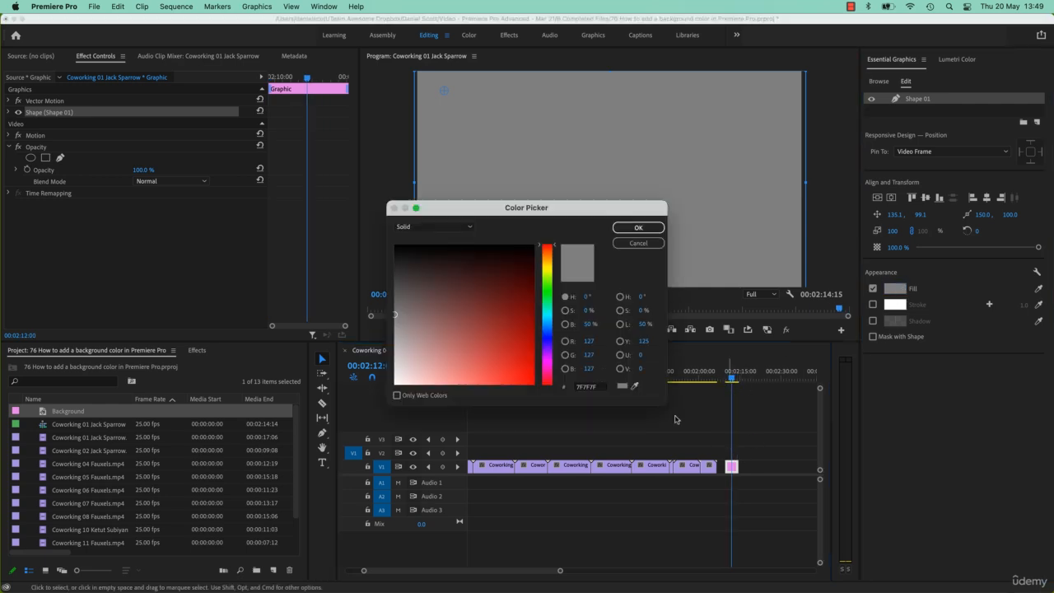
pyautogui.click(545, 313)
pyautogui.click(515, 326)
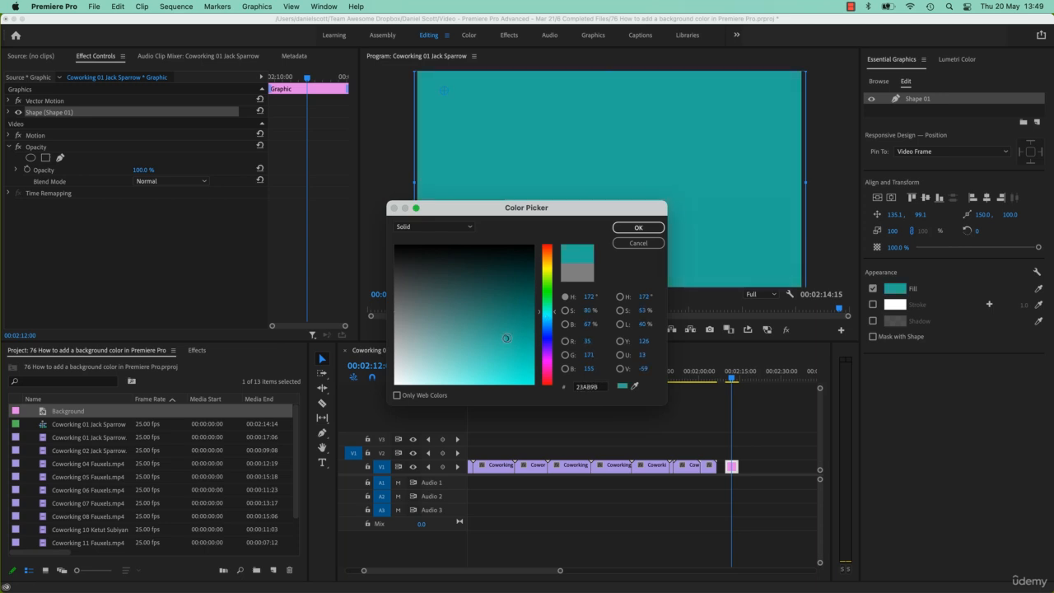
pyautogui.click(624, 227)
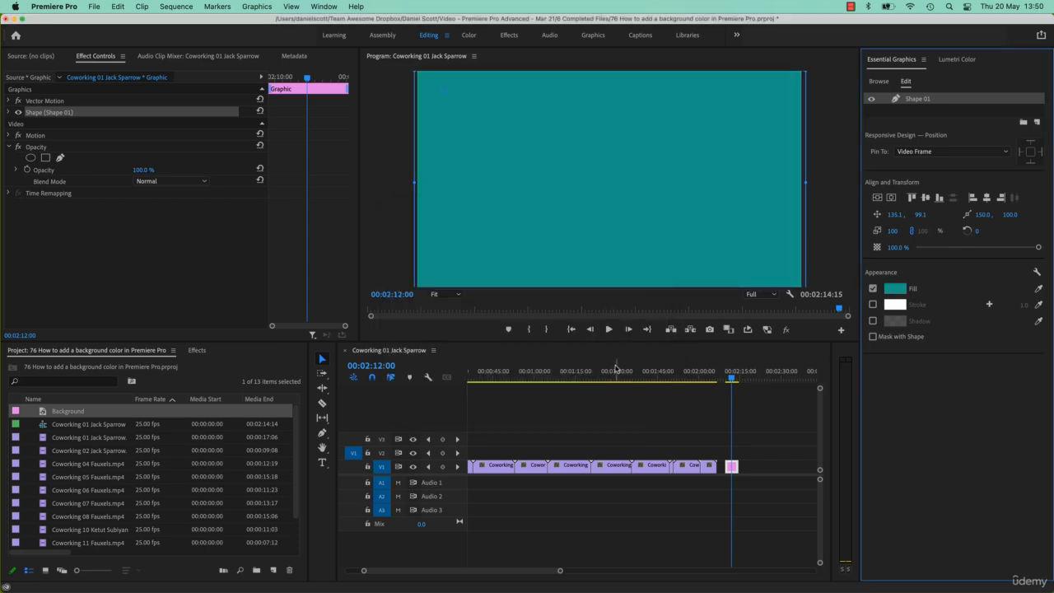
# - Draw a freeform opacity mask on the final hand-writing clip at 00:02:03:00, enclosing the marble tabletop above the notebook, phone and pencil
pyautogui.click(708, 468)
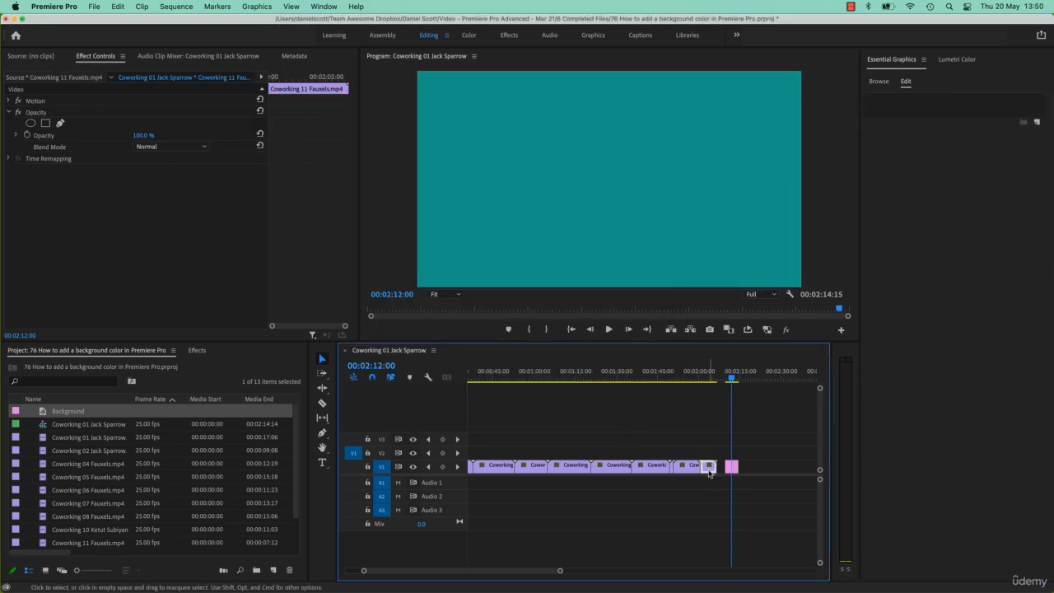
pyautogui.click(707, 372)
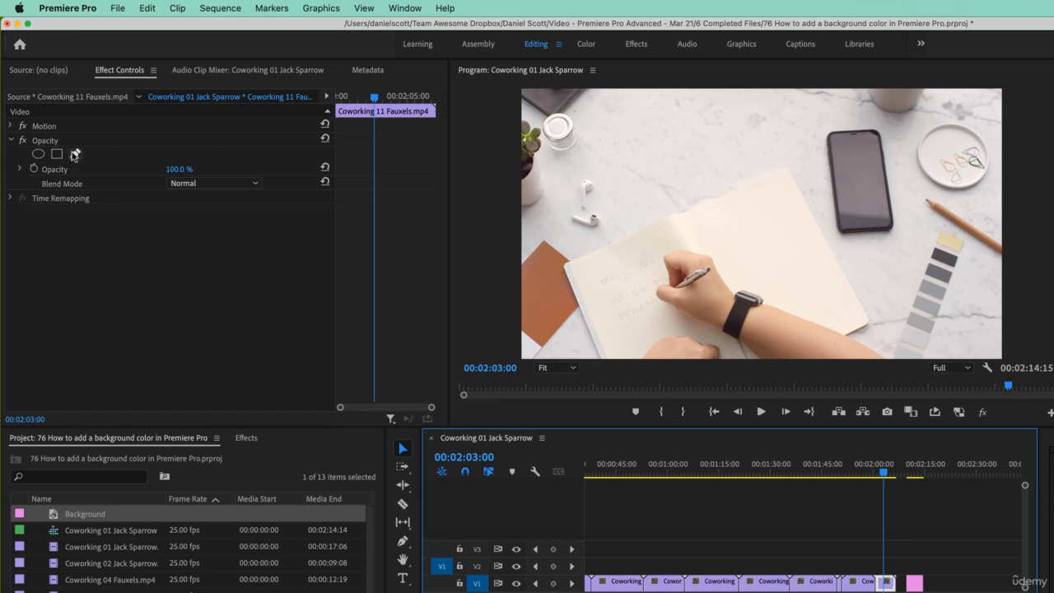
pyautogui.click(75, 154)
pyautogui.click(524, 260)
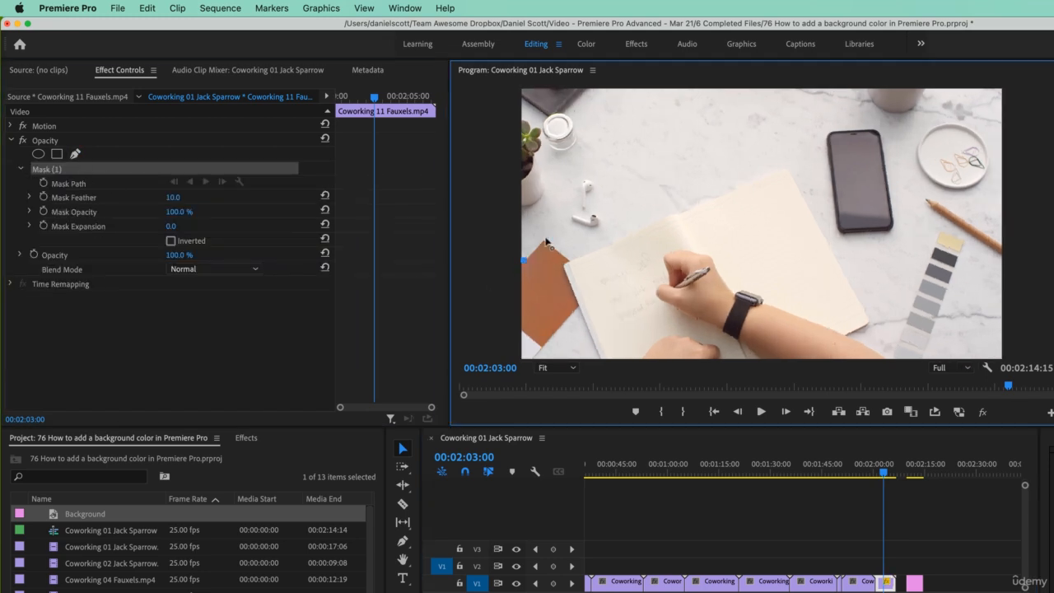
pyautogui.click(546, 238)
pyautogui.click(605, 265)
pyautogui.click(784, 169)
pyautogui.click(822, 219)
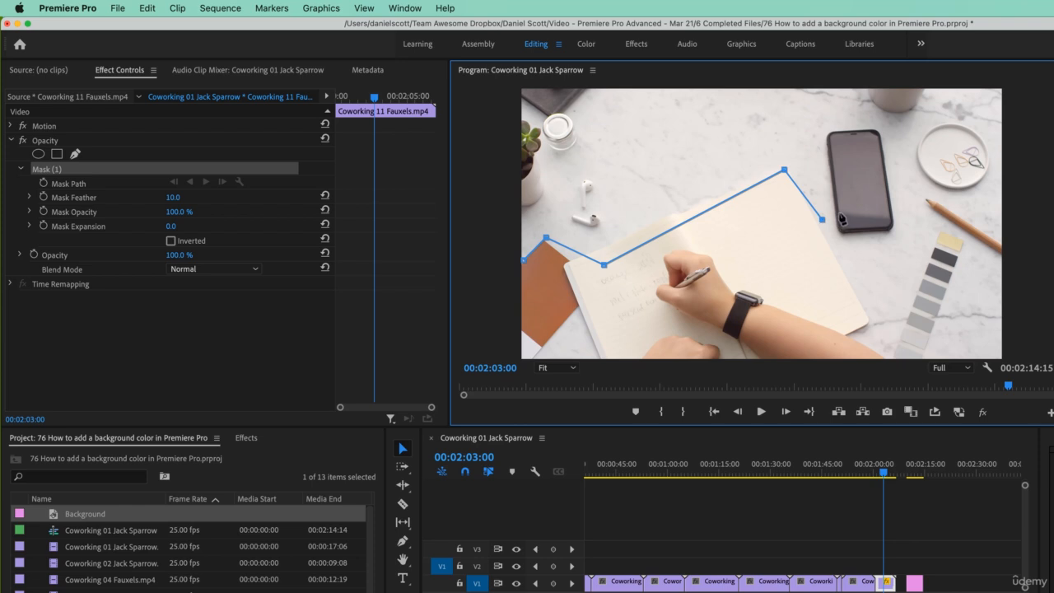
pyautogui.click(826, 126)
pyautogui.click(872, 128)
pyautogui.click(885, 200)
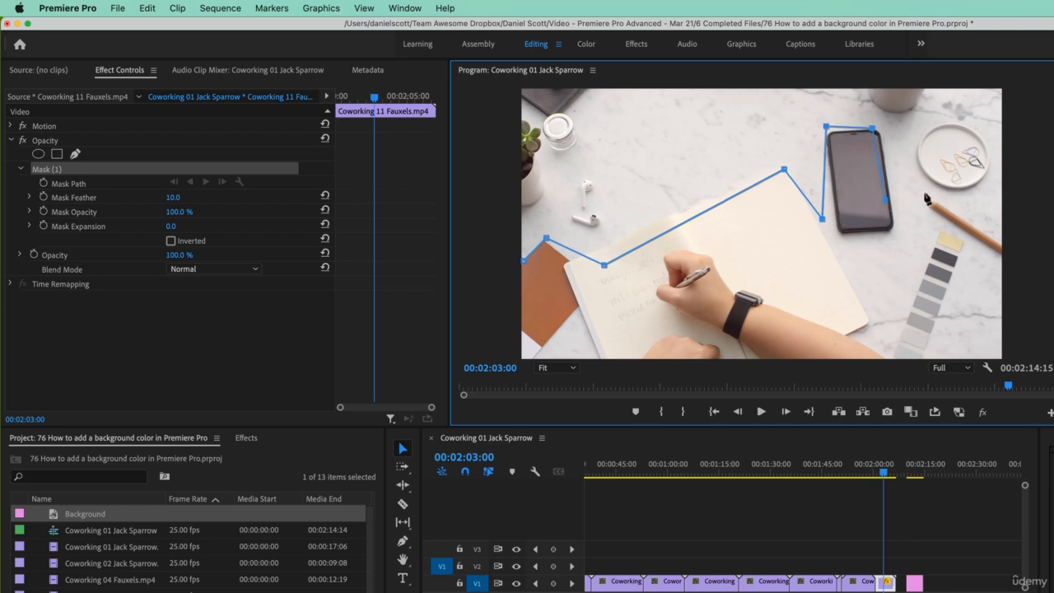
pyautogui.click(927, 191)
pyautogui.click(938, 178)
pyautogui.click(997, 249)
pyautogui.click(1015, 250)
pyautogui.click(997, 95)
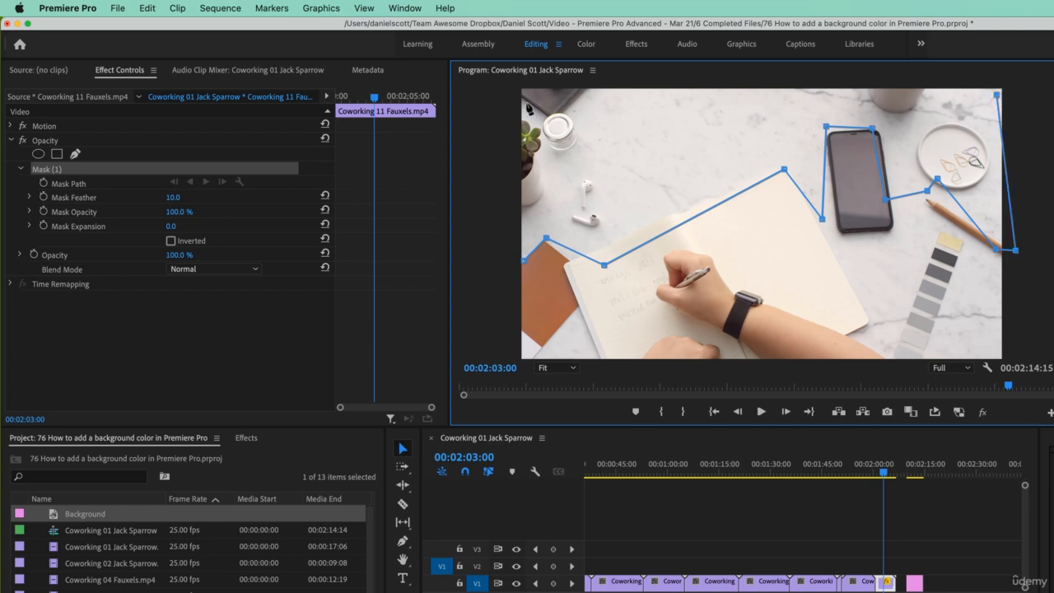
pyautogui.click(526, 102)
pyautogui.click(524, 260)
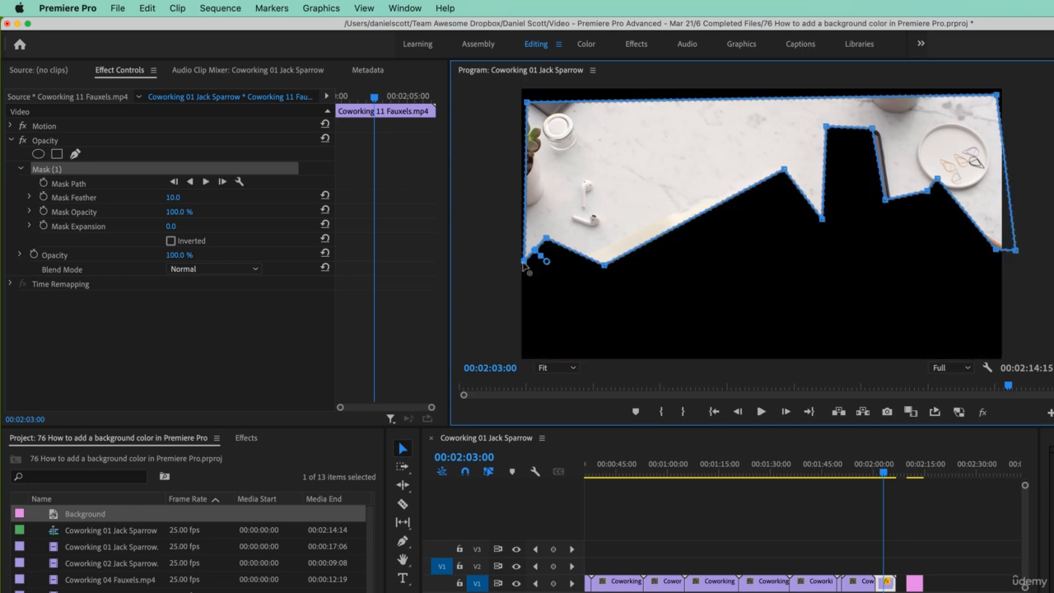
# - Extend the mask's two upper corners to the frame edges and switch its inversion on and off again
pyautogui.moveTo(526, 103); pyautogui.dragTo(524, 88)
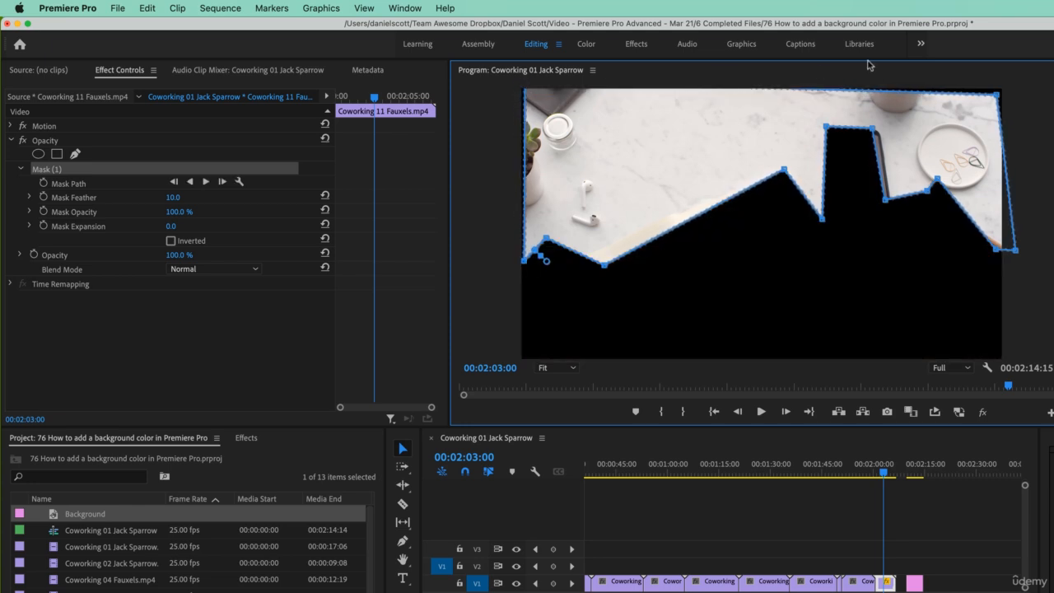
pyautogui.moveTo(997, 96); pyautogui.dragTo(1006, 87)
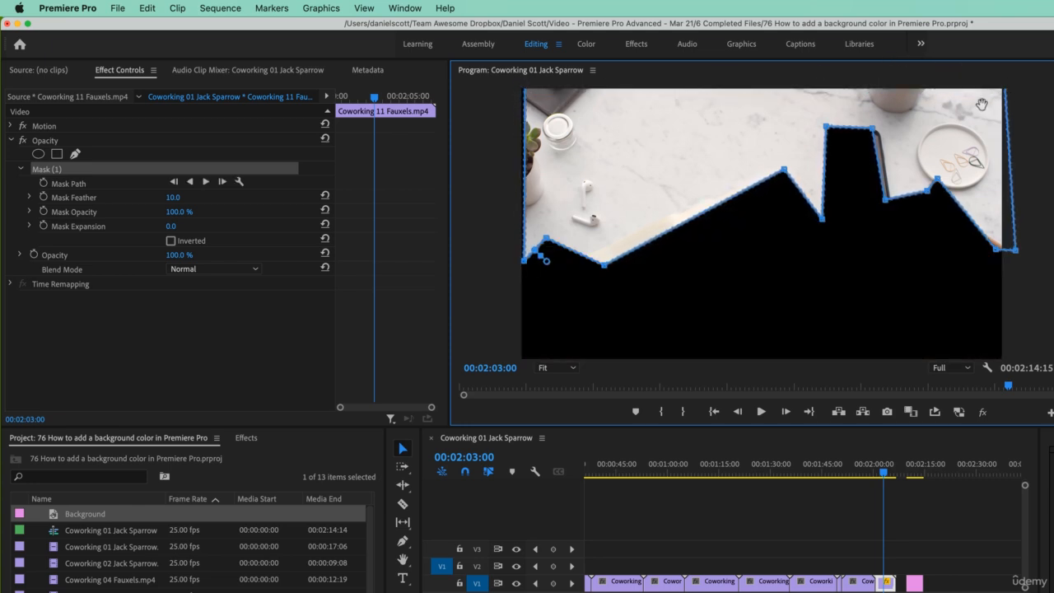
pyautogui.click(171, 242)
pyautogui.click(171, 241)
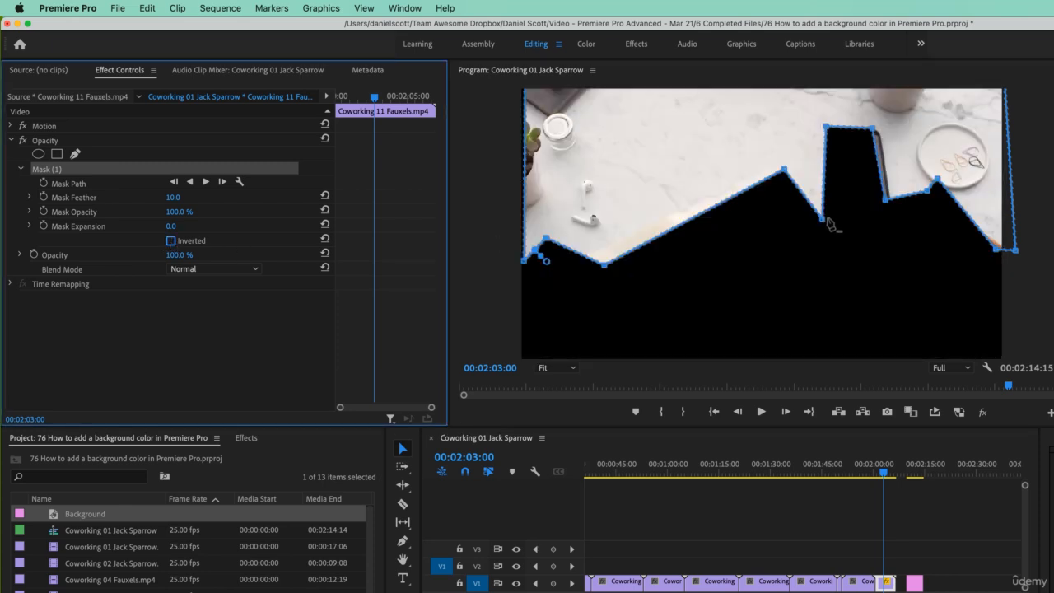
# - Delete the opacity mask from the final hand-writing clip
pyautogui.press('super+z')
pyautogui.press('super+shift+z')
pyautogui.press('Delete')
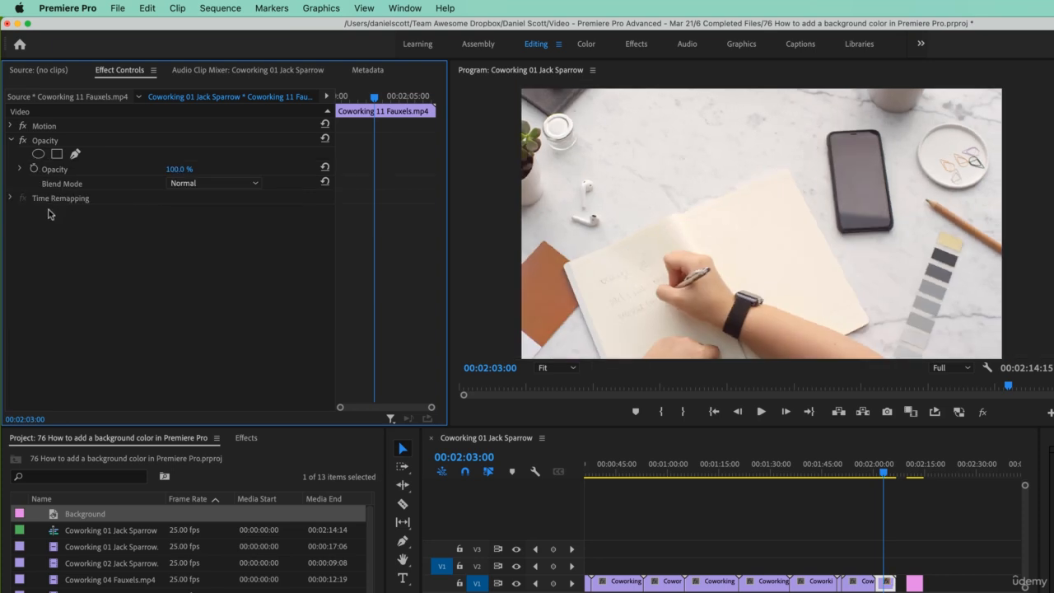
# - Start a new freeform opacity mask on the final hand-writing clip, tracing the brown card and the notebook's upper-left edge
pyautogui.press('super+z')
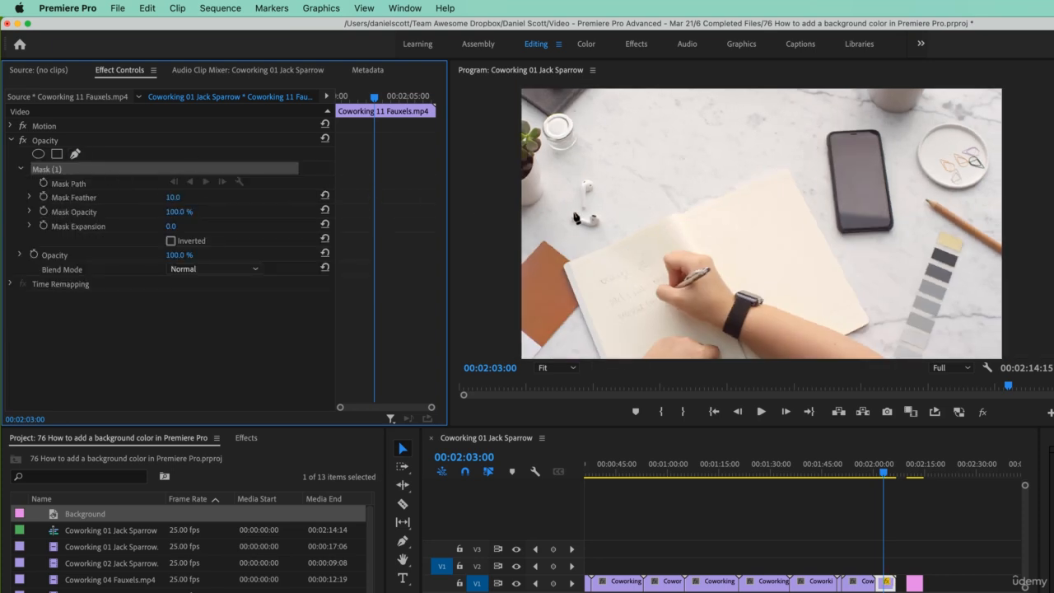
pyautogui.click(518, 268)
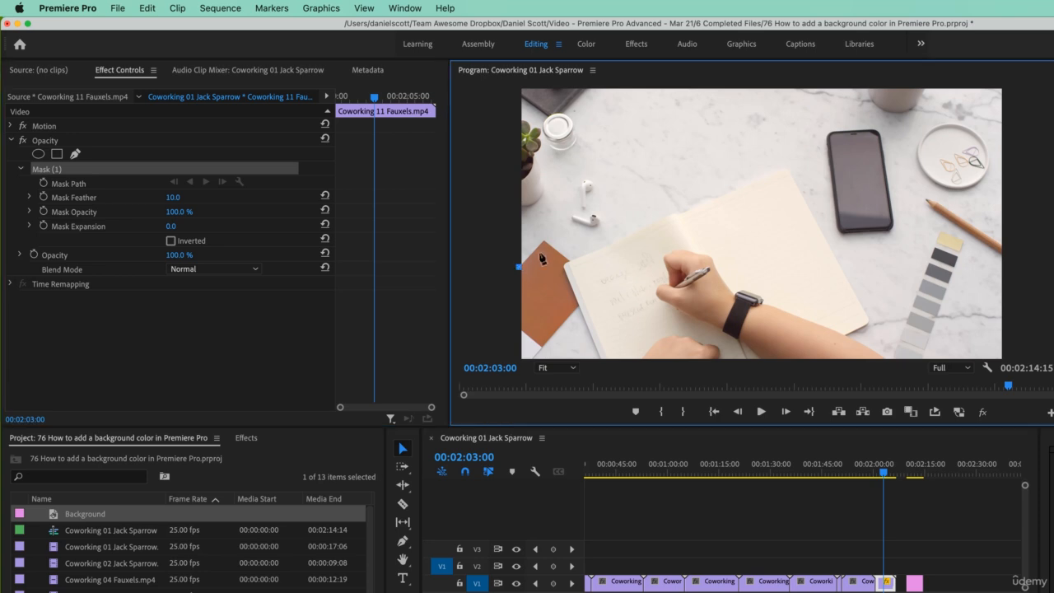
pyautogui.click(543, 242)
pyautogui.click(568, 262)
pyautogui.click(556, 368)
pyautogui.click(553, 458)
pyautogui.click(830, 205)
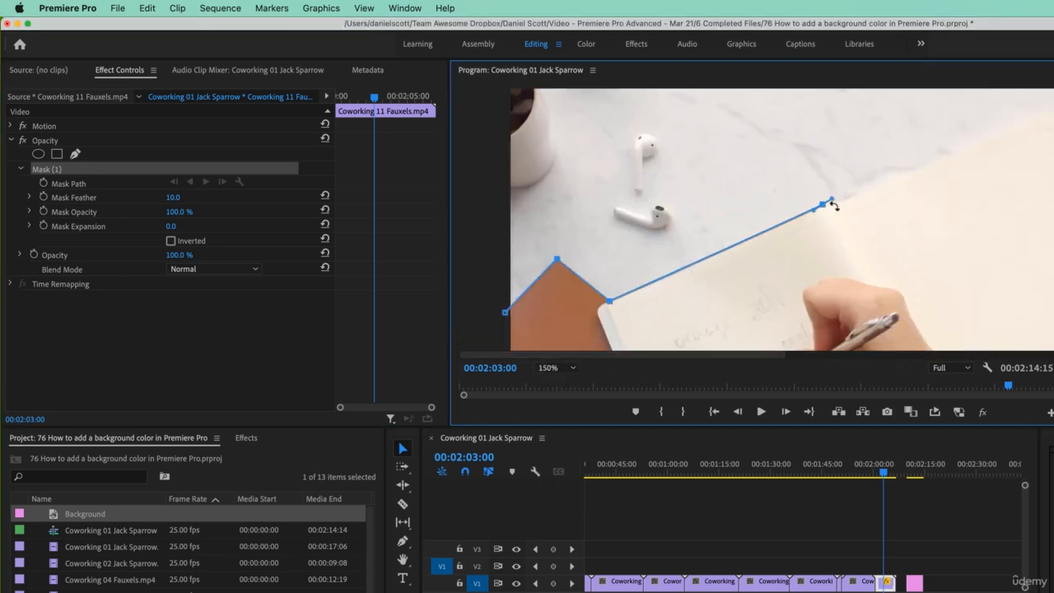
pyautogui.press('space')
pyautogui.press('space')
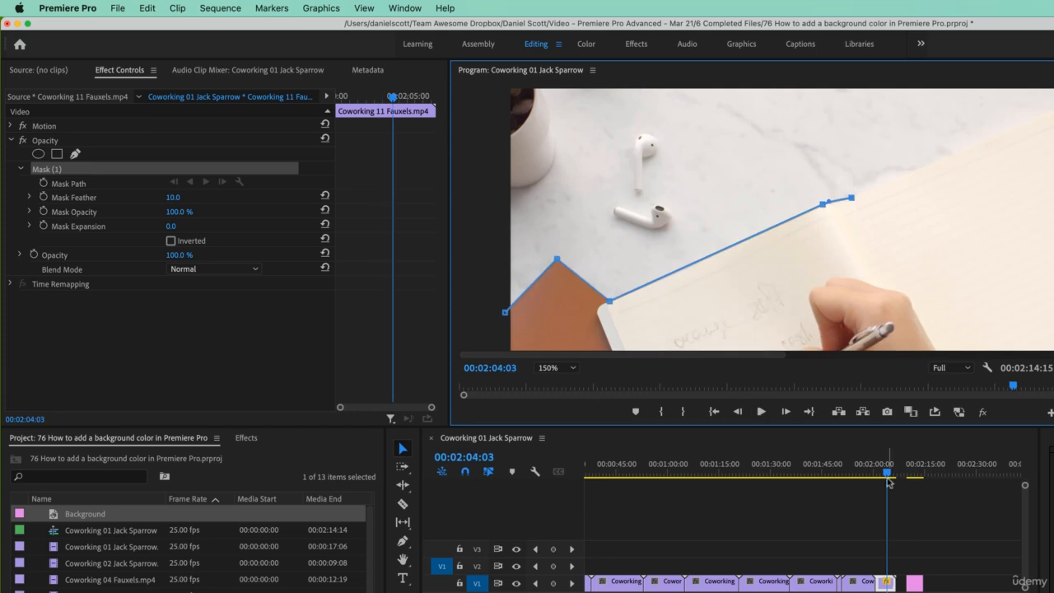
# - Continue the mask outline over the notebook's top corner, around the upper part of the phone and onto the pencil tip
pyautogui.moveTo(737, 354); pyautogui.dragTo(891, 356)
pyautogui.click(884, 111)
pyautogui.click(937, 205)
pyautogui.click(987, 200)
pyautogui.scroll(3, 947, 206)
pyautogui.click(970, 171)
pyautogui.click(988, 146)
pyautogui.moveTo(919, 143)
pyautogui.mouseDown()
pyautogui.moveTo(931, 144)
pyautogui.moveTo(945, 178)
pyautogui.mouseUp()
pyautogui.click(960, 288)
pyautogui.click(1033, 286)
pyautogui.moveTo(861, 356); pyautogui.dragTo(964, 356)
pyautogui.scroll(-3, 756, 220)
pyautogui.click(871, 221)
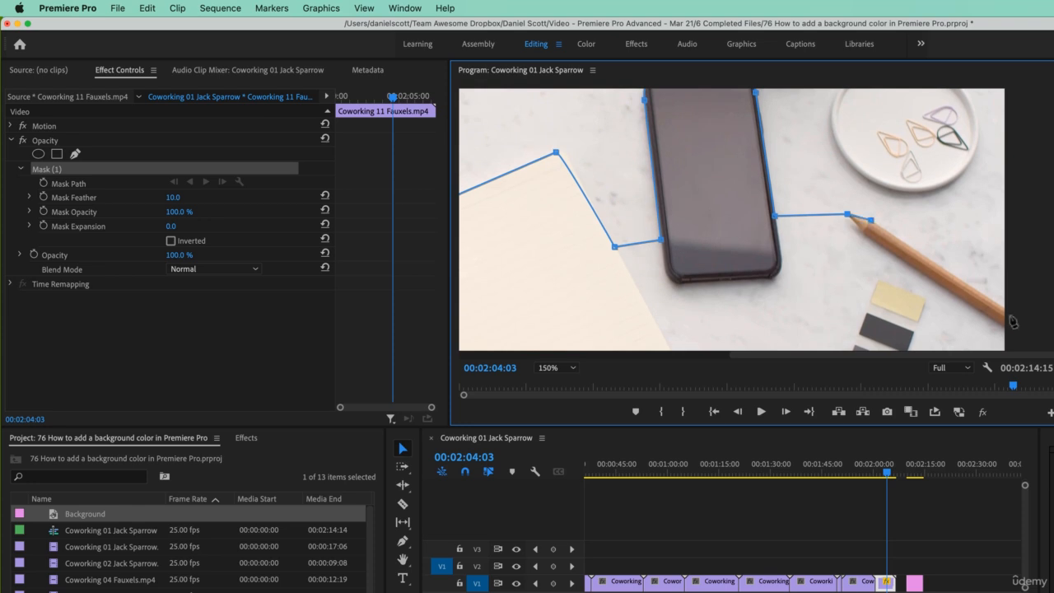
# - Follow the pencil to the frame edge, close the mask around the marble tabletop and extend its upper corners to the frame corners
pyautogui.click(1008, 313)
pyautogui.scroll(4, 1002, 248)
pyautogui.click(994, 133)
pyautogui.click(557, 368)
pyautogui.click(550, 278)
pyautogui.click(518, 91)
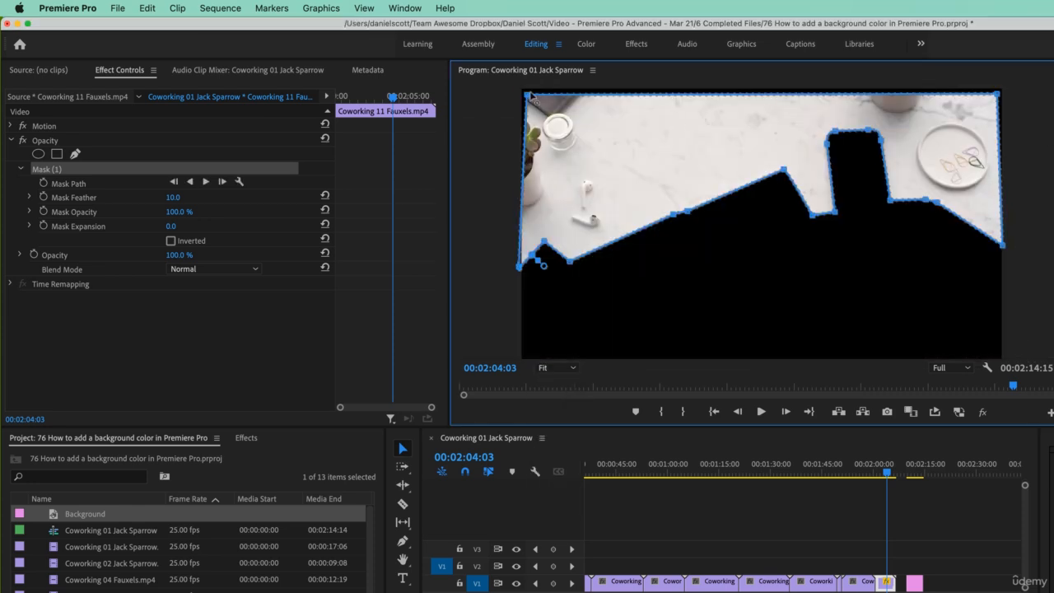
pyautogui.moveTo(999, 96); pyautogui.dragTo(1003, 89)
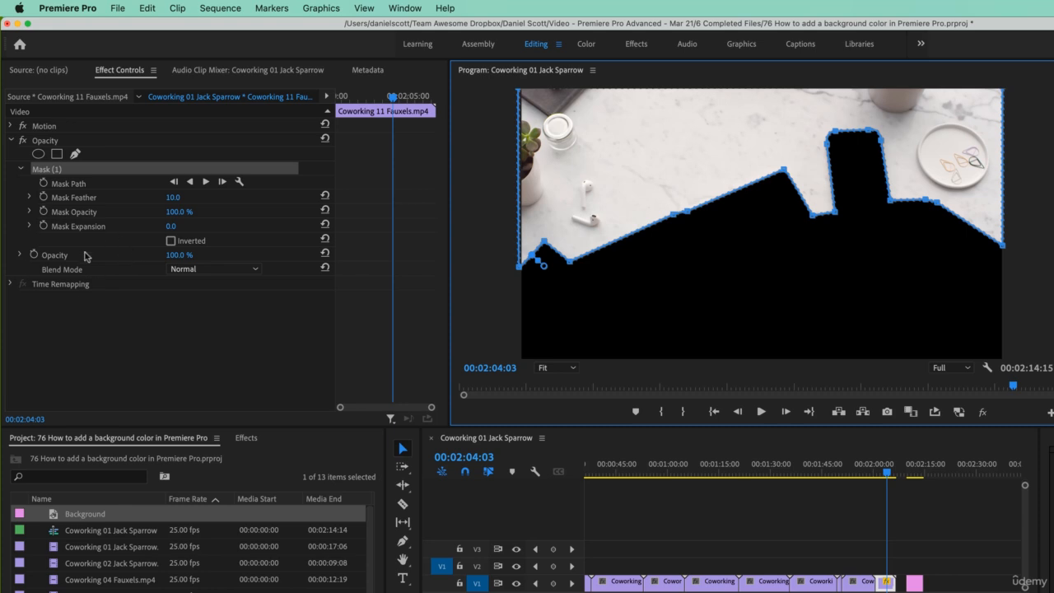
# - Invert the opacity mask and set its feather to 2
pyautogui.click(170, 241)
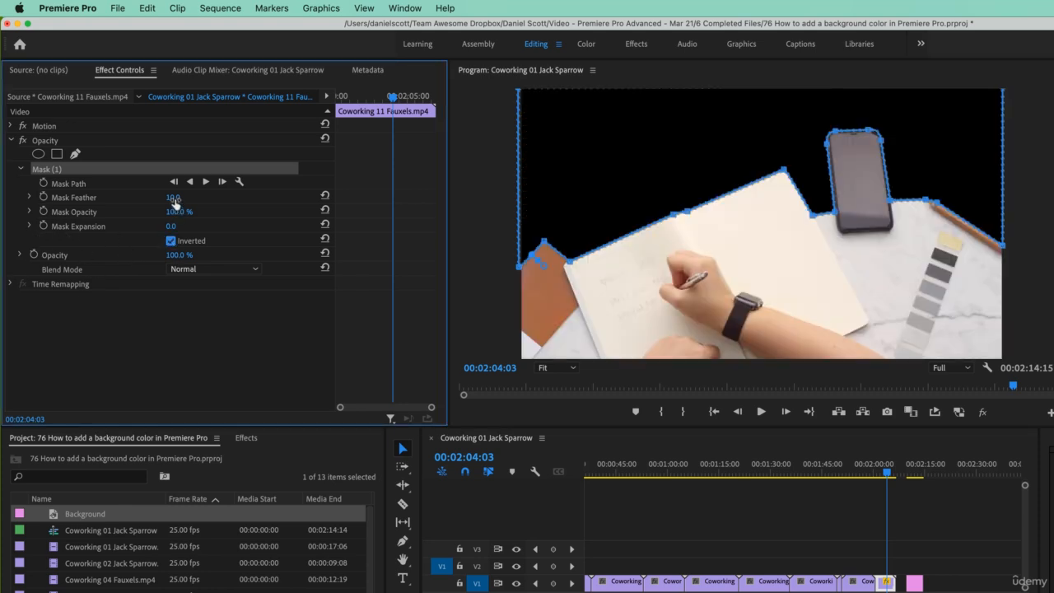
pyautogui.click(173, 199)
pyautogui.write('2')
pyautogui.press('Tab')
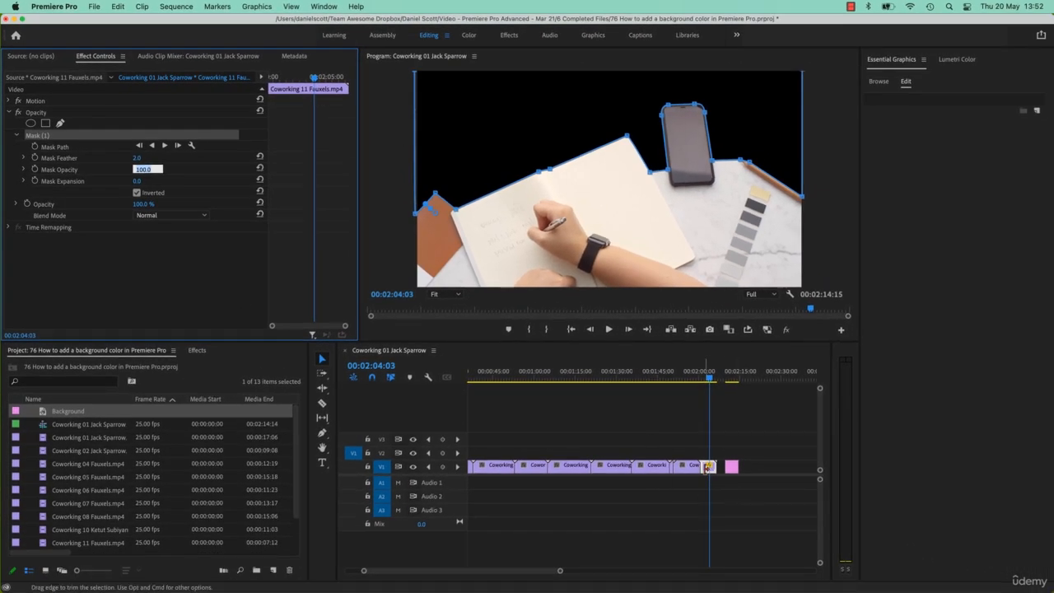
# - Move the masked hand-writing clip up to V2 and place the teal rectangle graphic directly beneath it on V1 at matching length
pyautogui.moveTo(707, 472)
pyautogui.mouseDown()
pyautogui.moveTo(711, 458)
pyautogui.moveTo(723, 477)
pyautogui.moveTo(711, 469)
pyautogui.mouseUp()
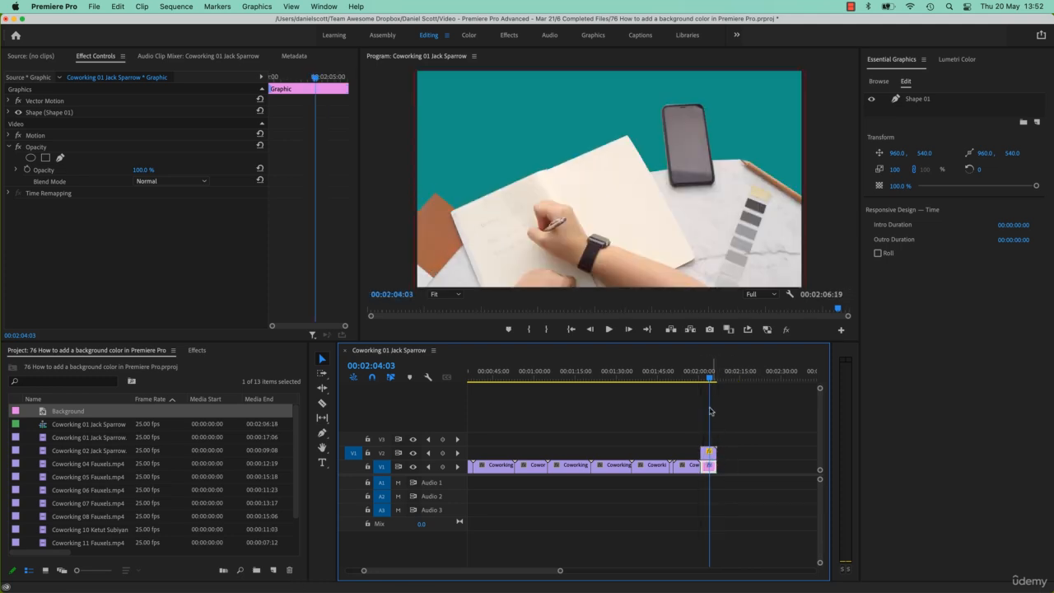